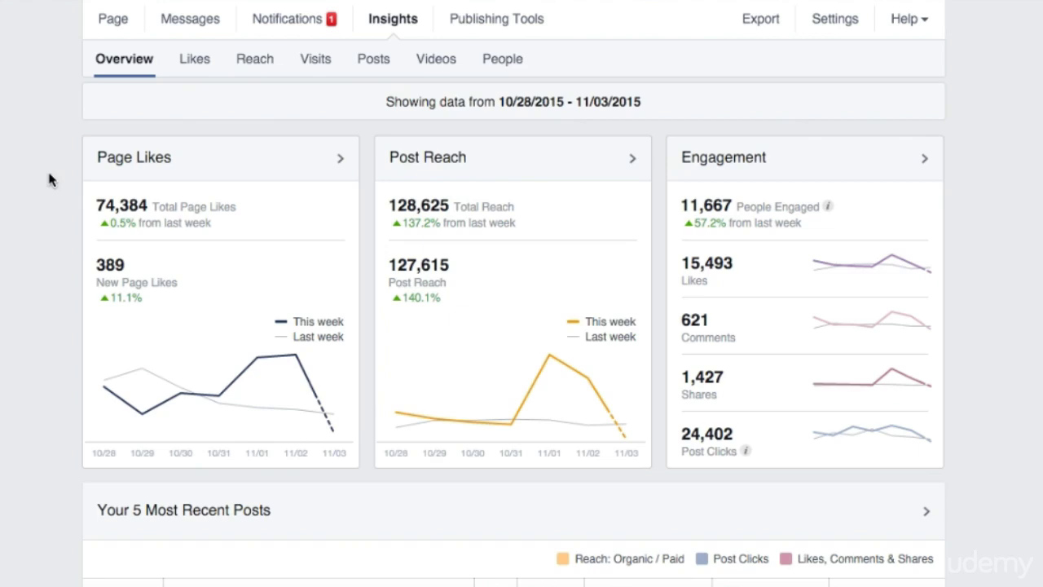
Review the Overview's page likes, reach and engagement summaries, the five most recent posts and the Pages to Watch comparison
scroll(48, 173, "down", 10)
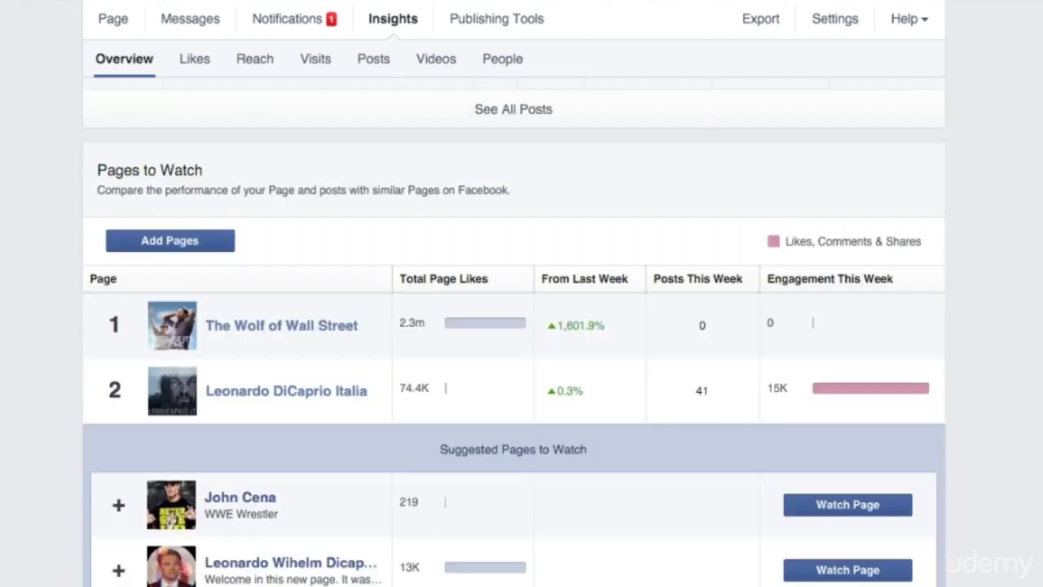
scroll(514, 334, "down", 3)
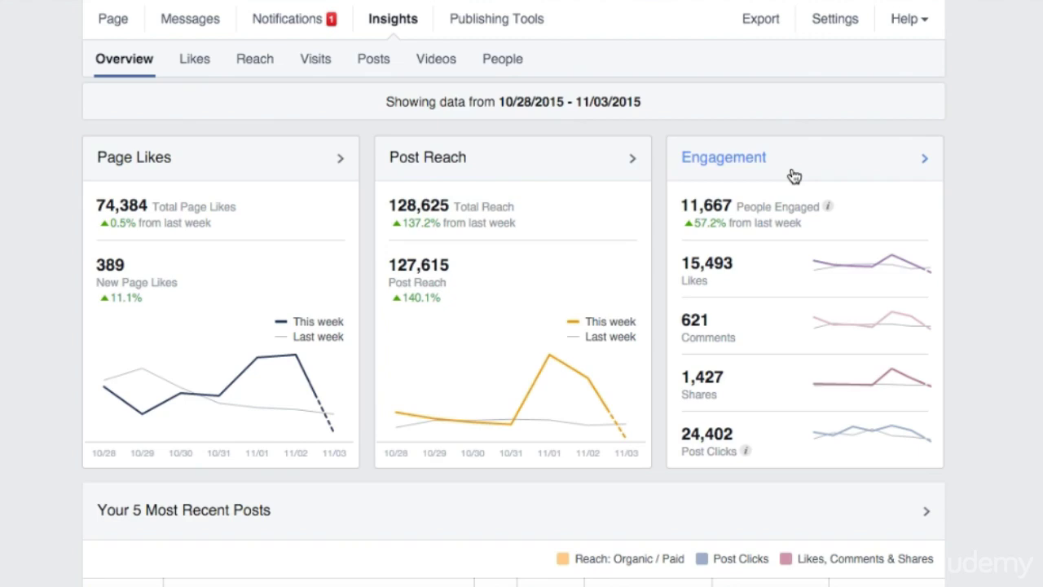
scroll(795, 177, "down", 5)
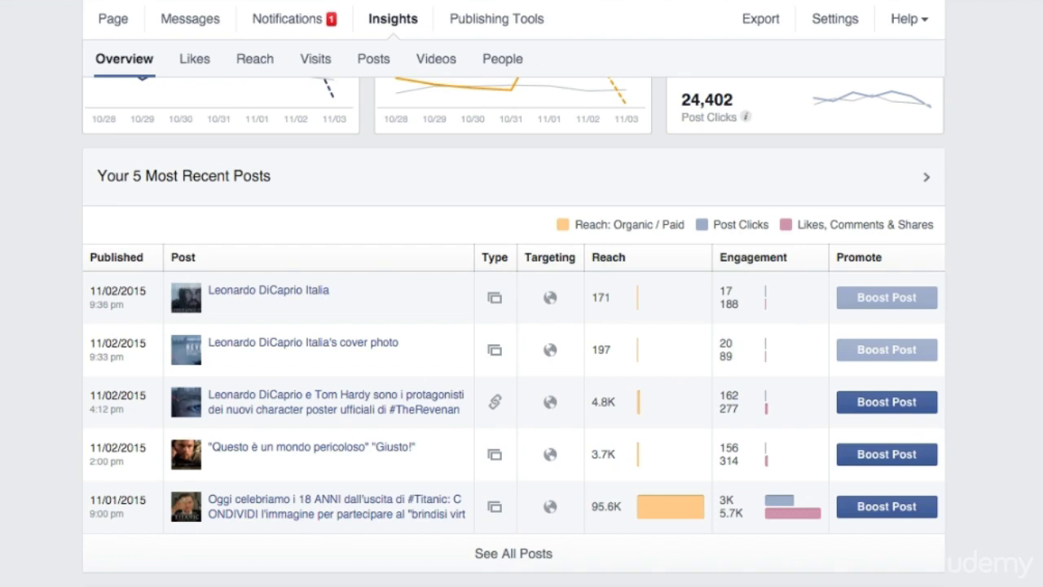
scroll(513, 326, "down", 5)
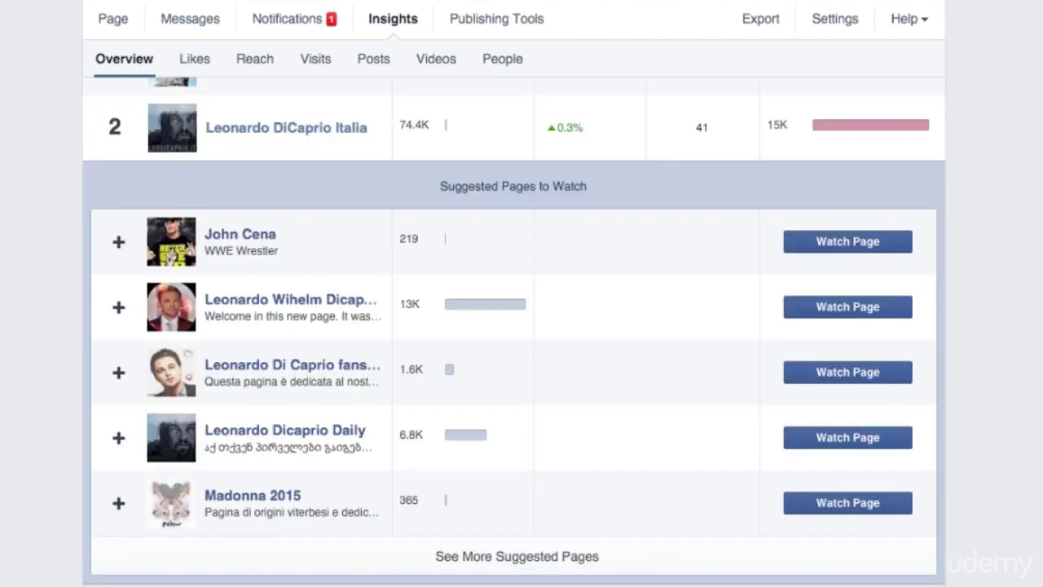
scroll(514, 326, "up", 13)
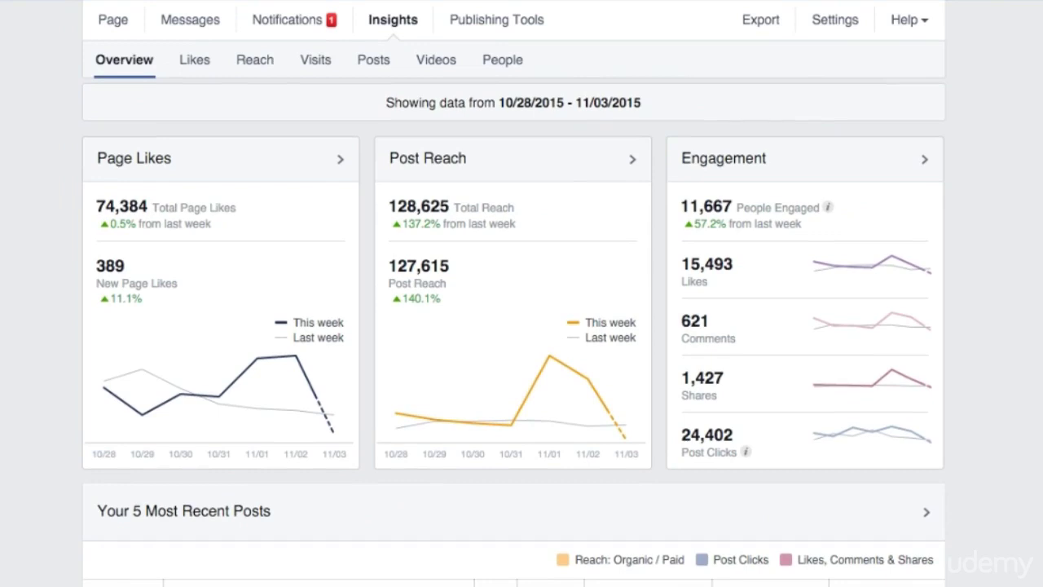
Extend the page likes date range back to 9/15/2015 and review the net likes and like-source charts
left_click(196, 61)
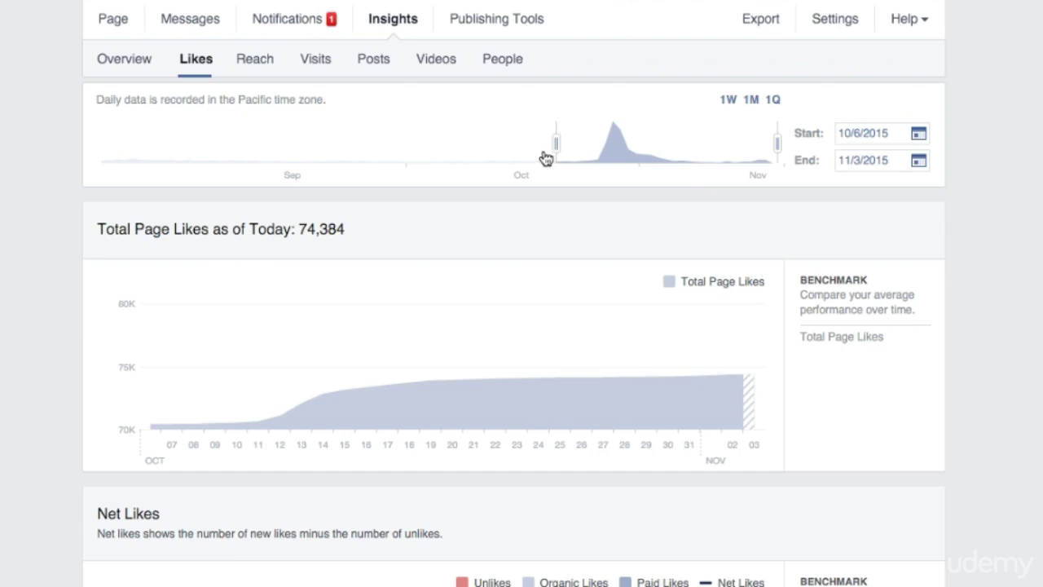
left_click_drag(554, 145, 402, 151)
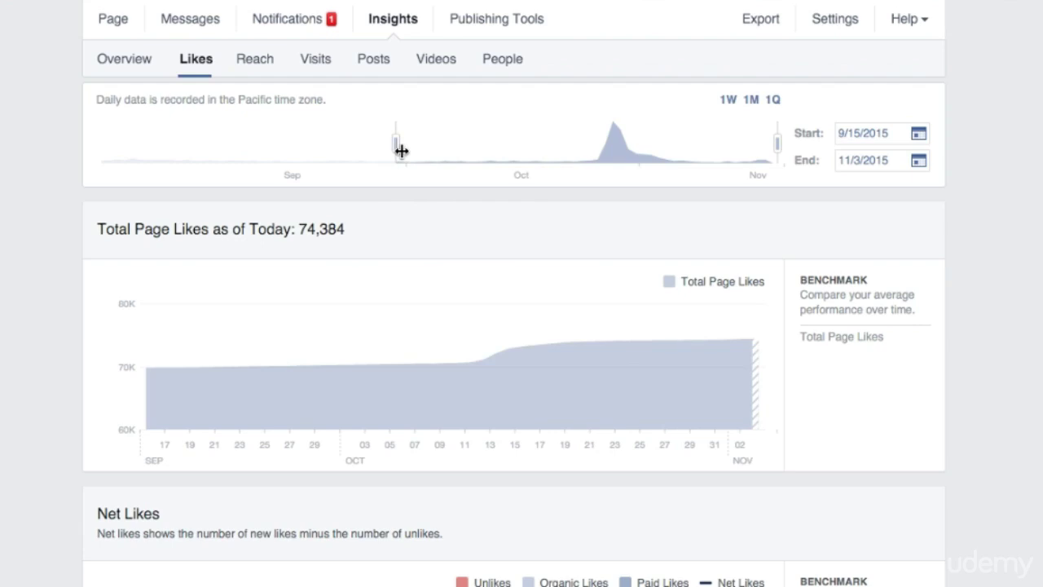
scroll(402, 151, "down", 5)
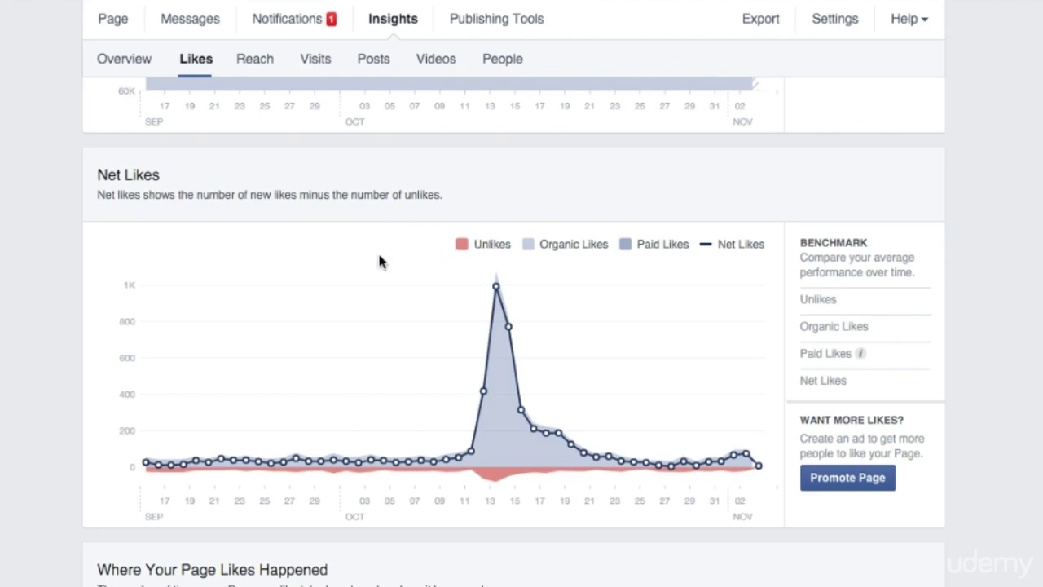
scroll(379, 261, "down", 5)
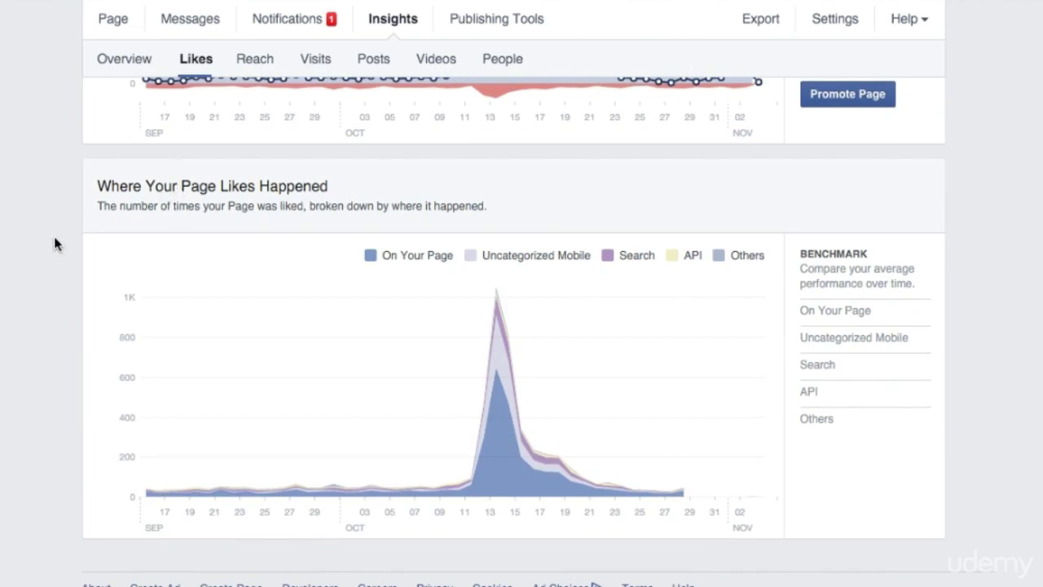
Examine the Post Reach chart and view the list of active posts from October 13, 2015
left_click(251, 65)
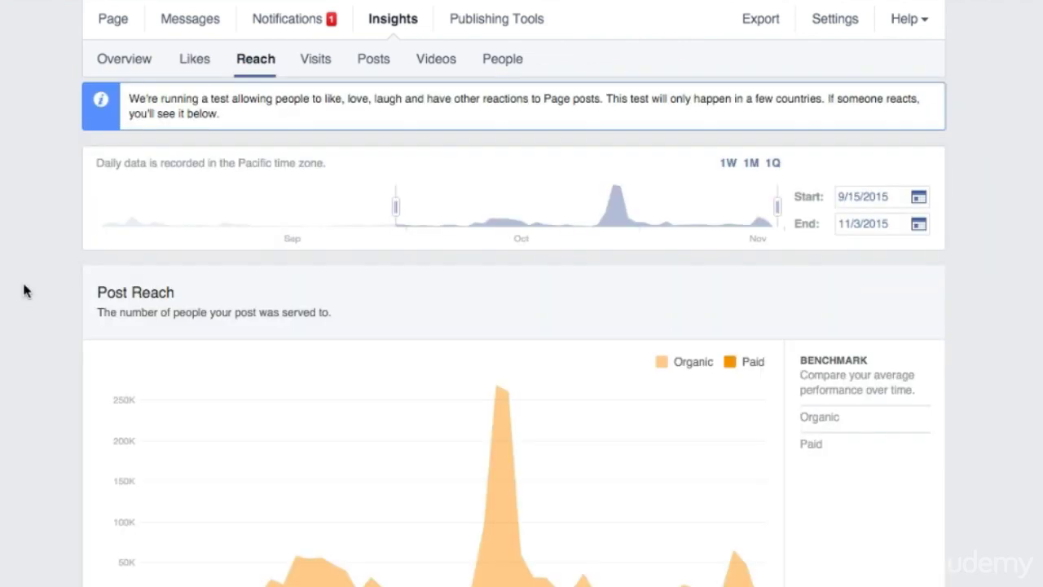
scroll(24, 290, "down", 1)
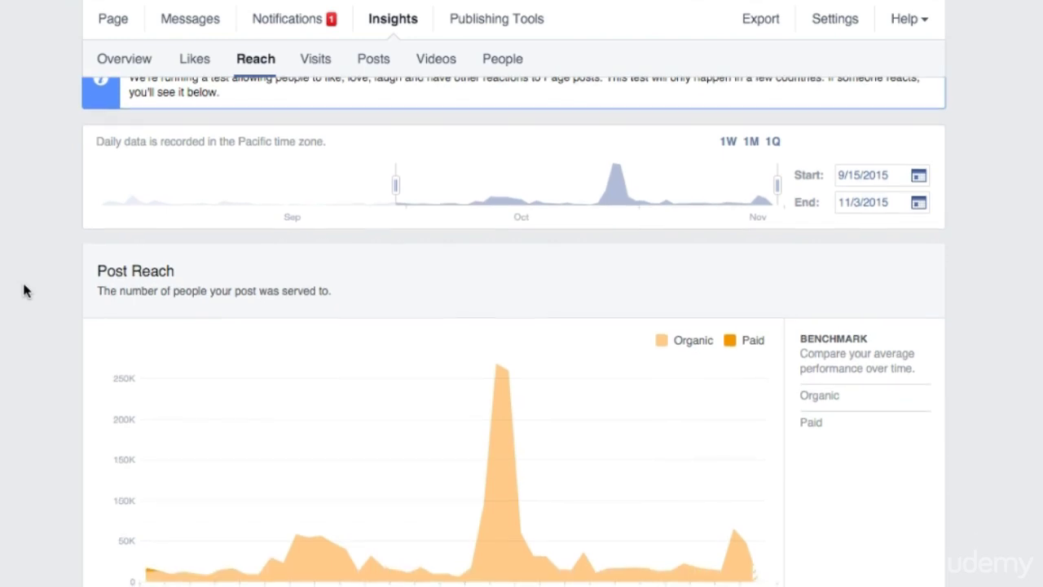
scroll(24, 290, "down", 2)
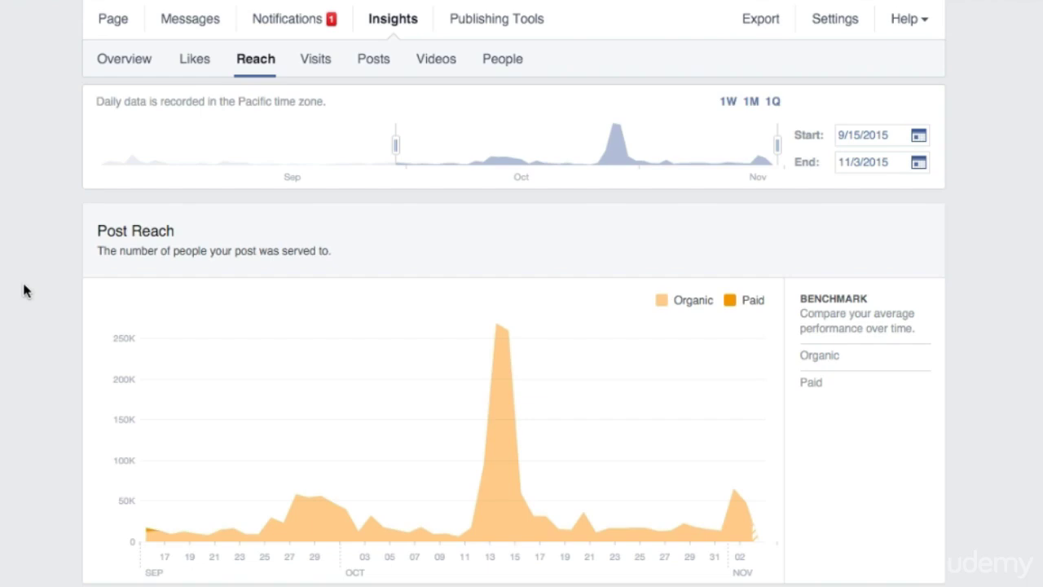
left_click(501, 334)
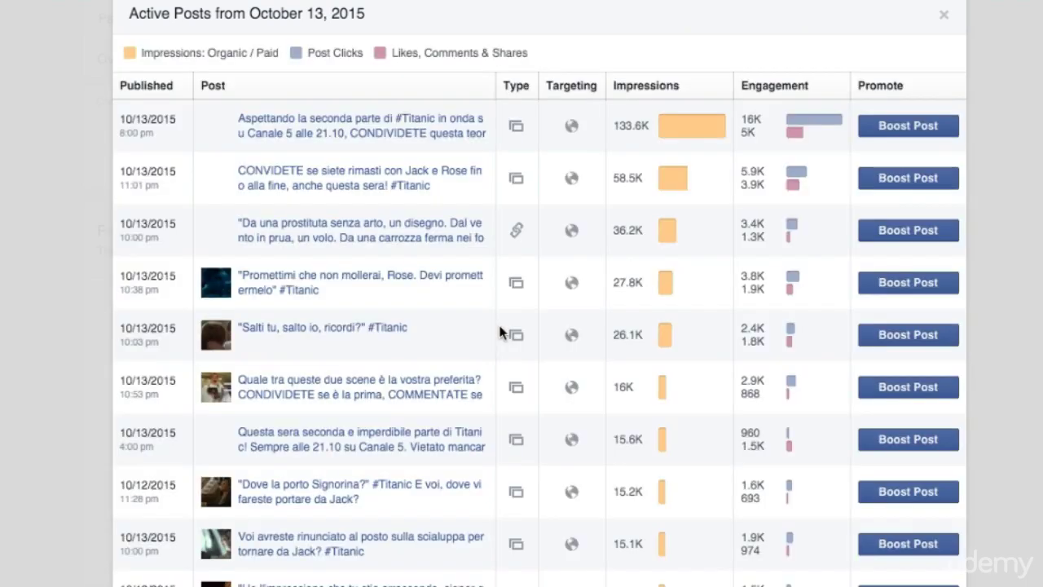
left_click(945, 17)
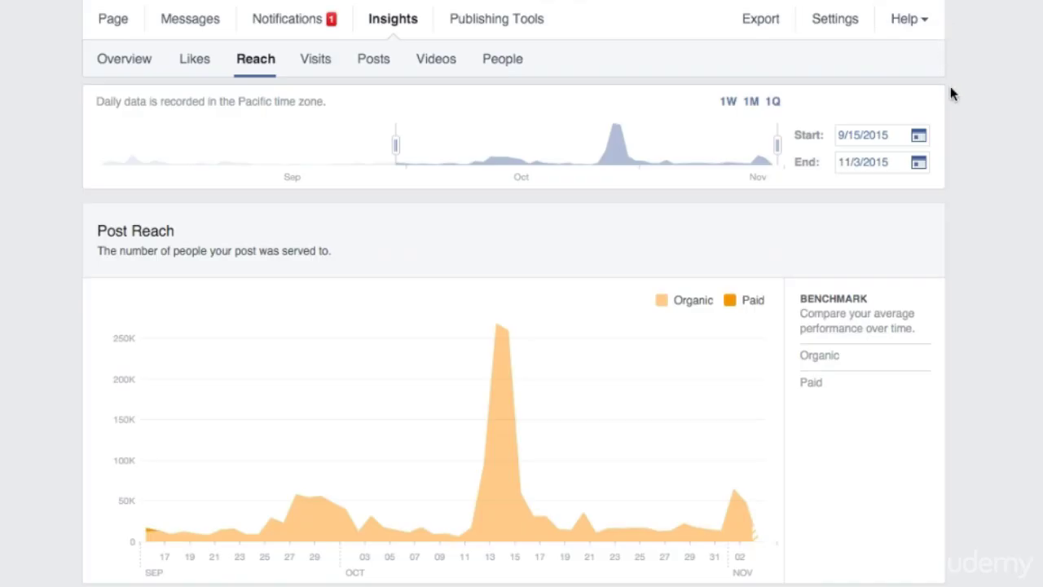
Examine the Reactions, Comments, and Shares chart and inspect the active posts behind its October 13 peak
scroll(949, 300, "down", 5)
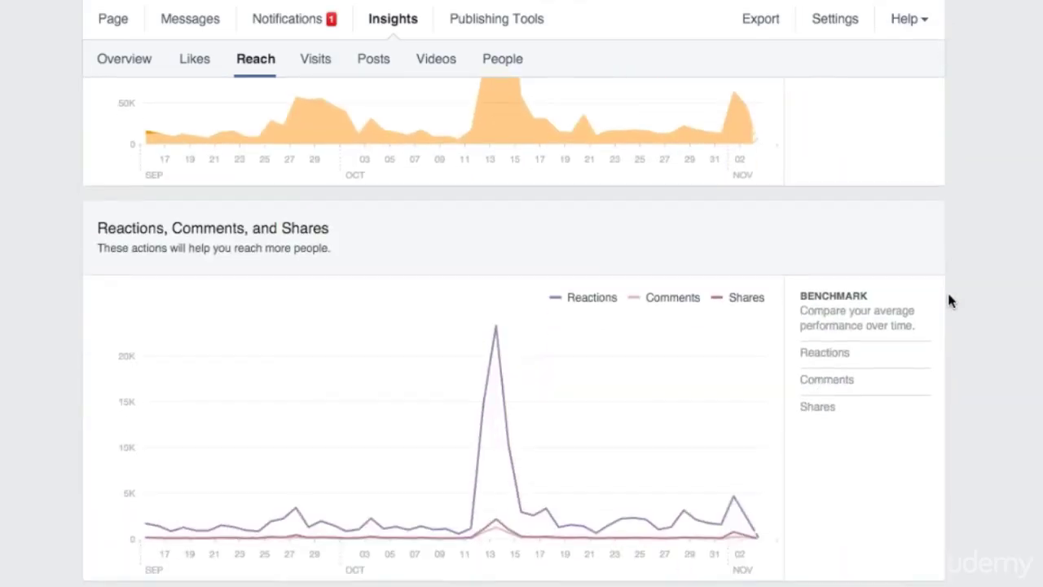
scroll(950, 300, "down", 1)
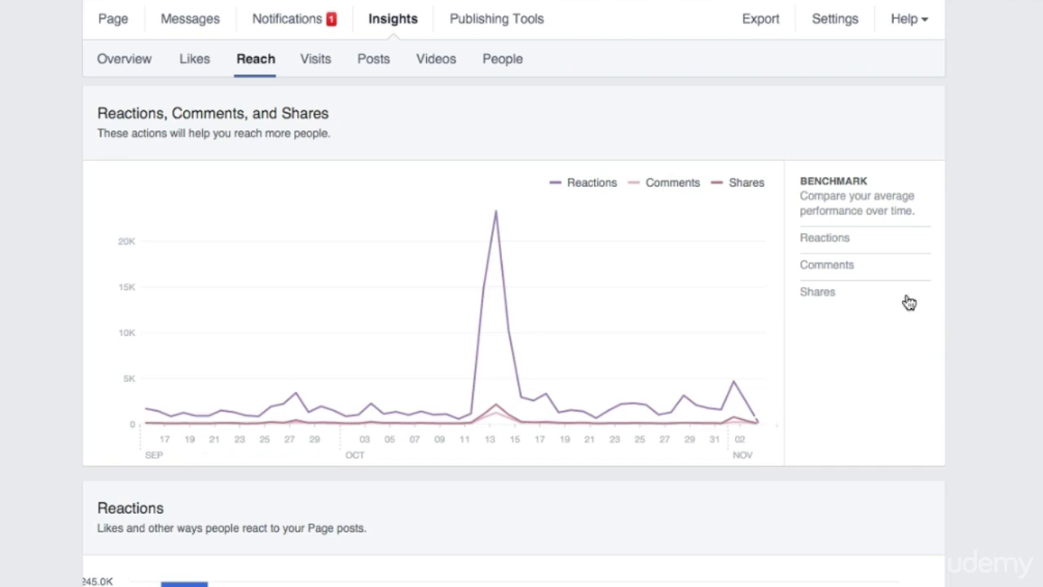
left_click(497, 217)
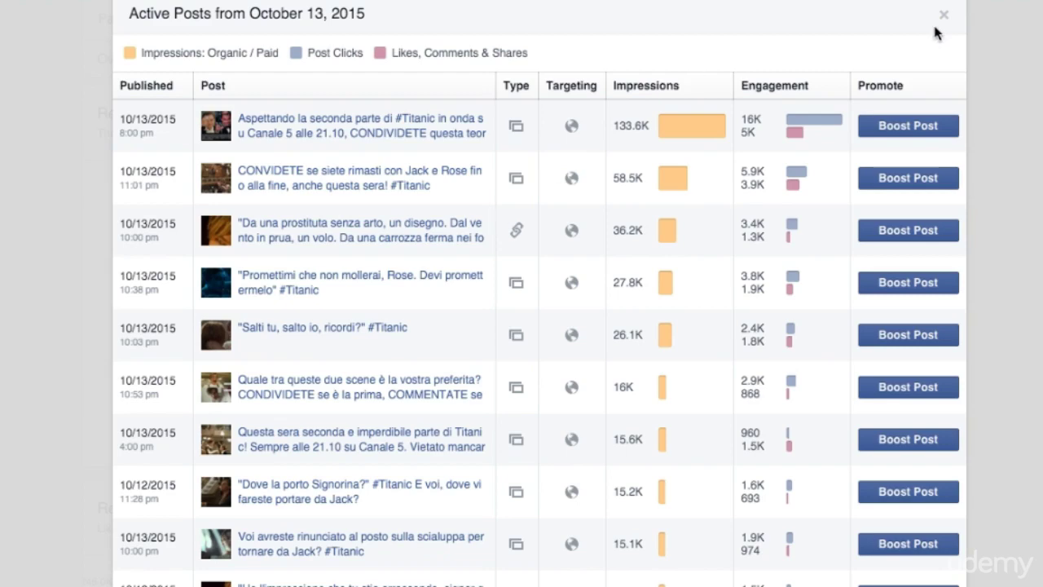
left_click(945, 17)
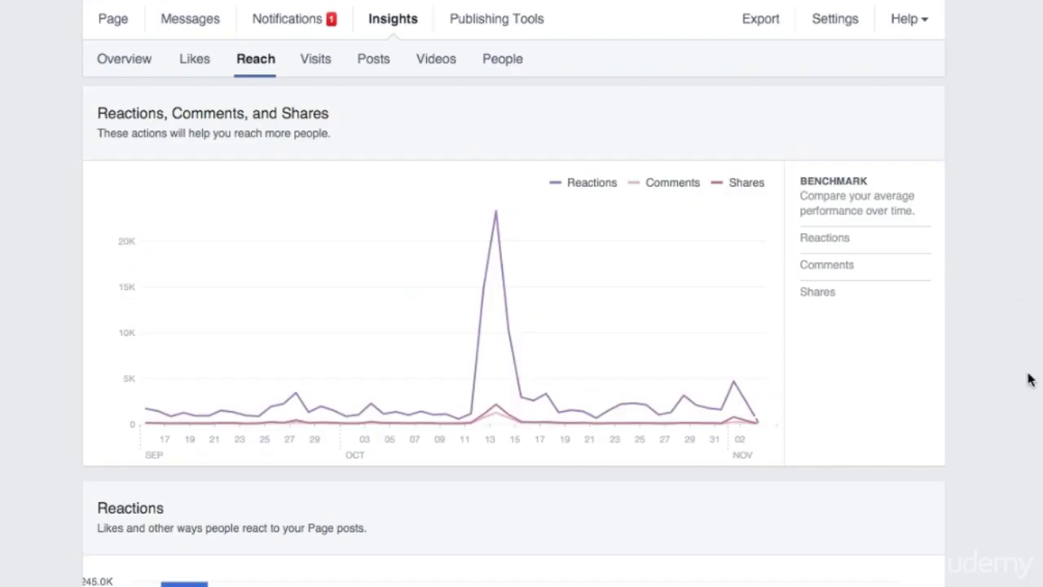
Review the remaining reach charts covering reactions, hides, spam reports and unlikes, and total reach
scroll(1029, 379, "down", 4)
scroll(1029, 379, "up", 10)
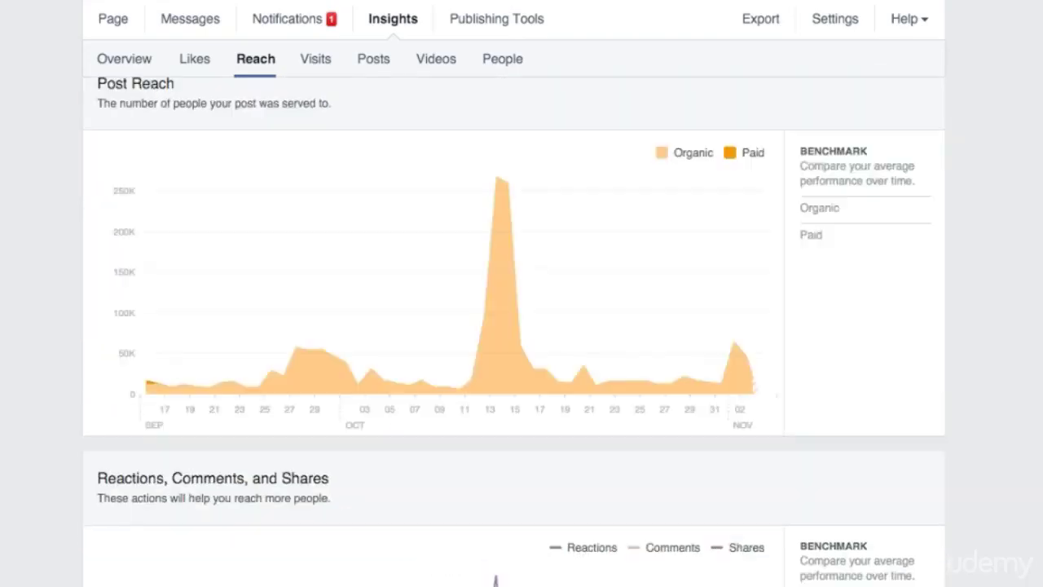
scroll(522, 293, "down", 1)
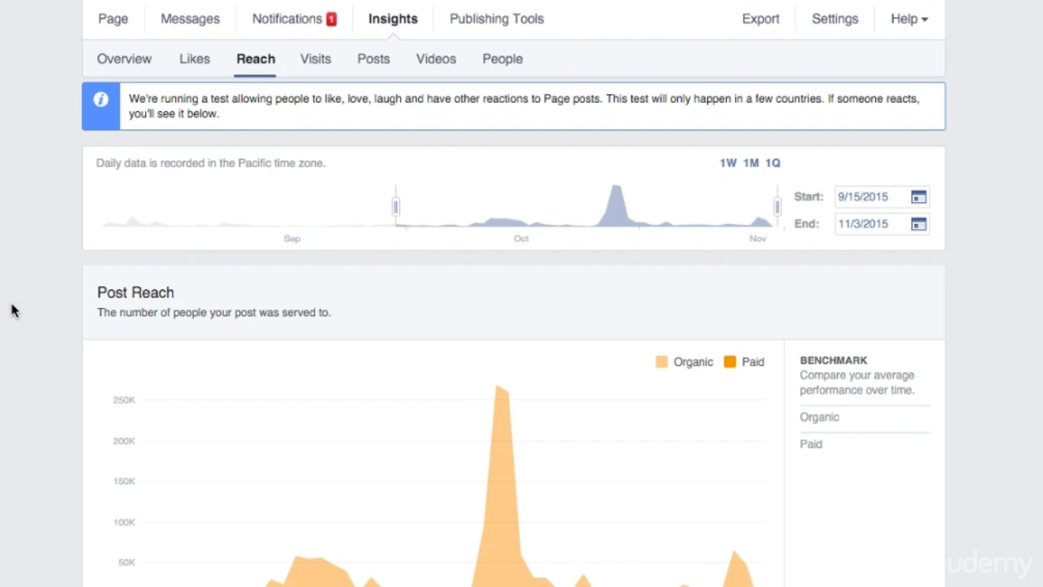
scroll(11, 309, "down", 15)
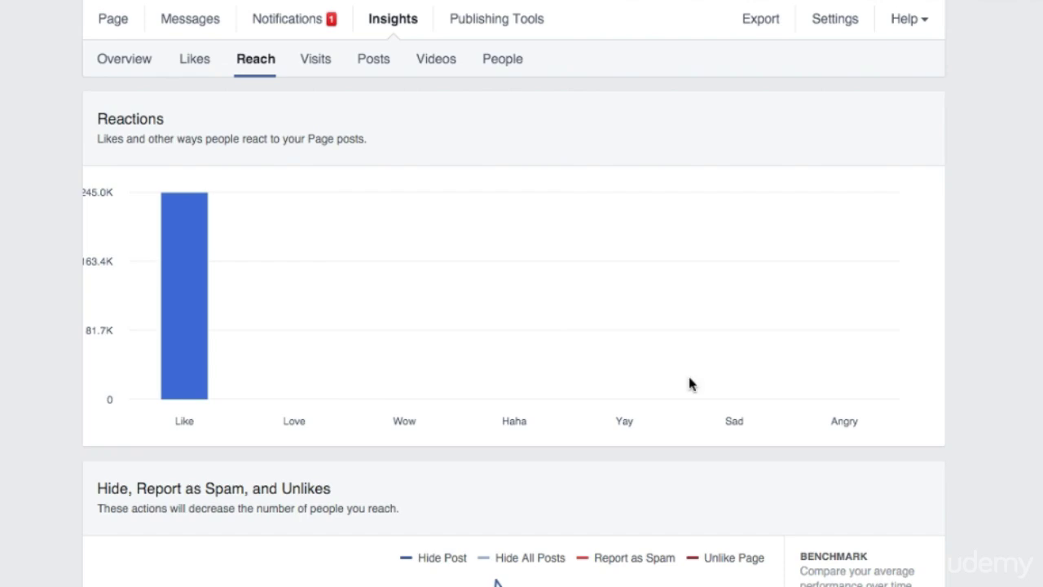
scroll(1023, 359, "down", 4)
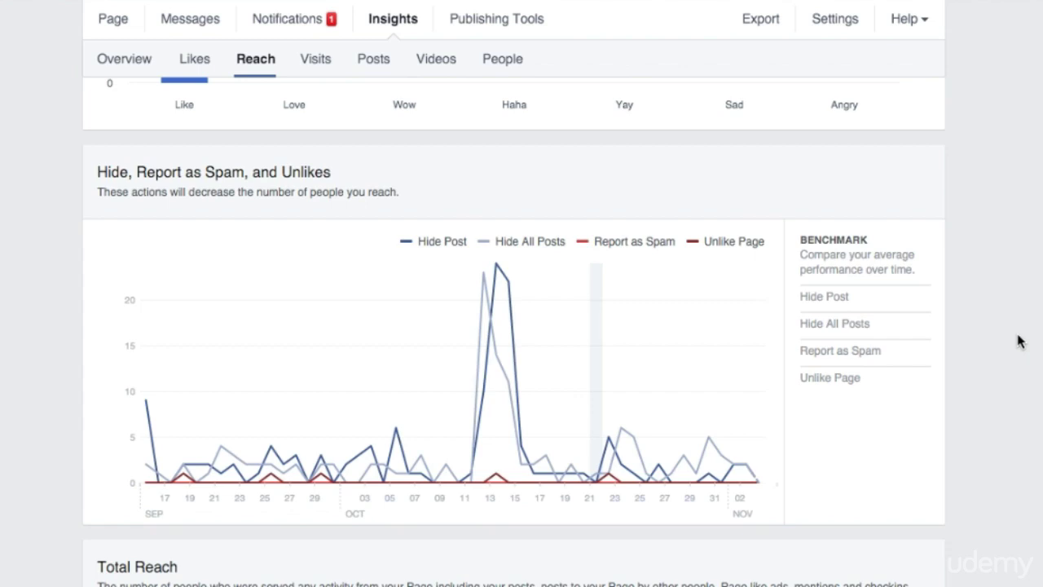
scroll(1018, 341, "down", 5)
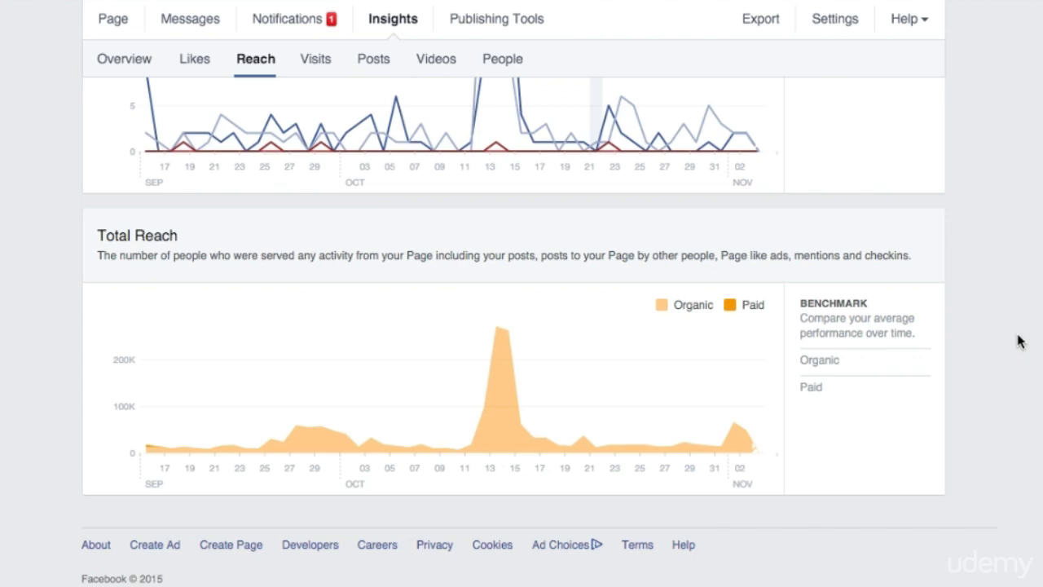
Review the page and tab visits and the external referrers that brought people to the Page
left_click(320, 65)
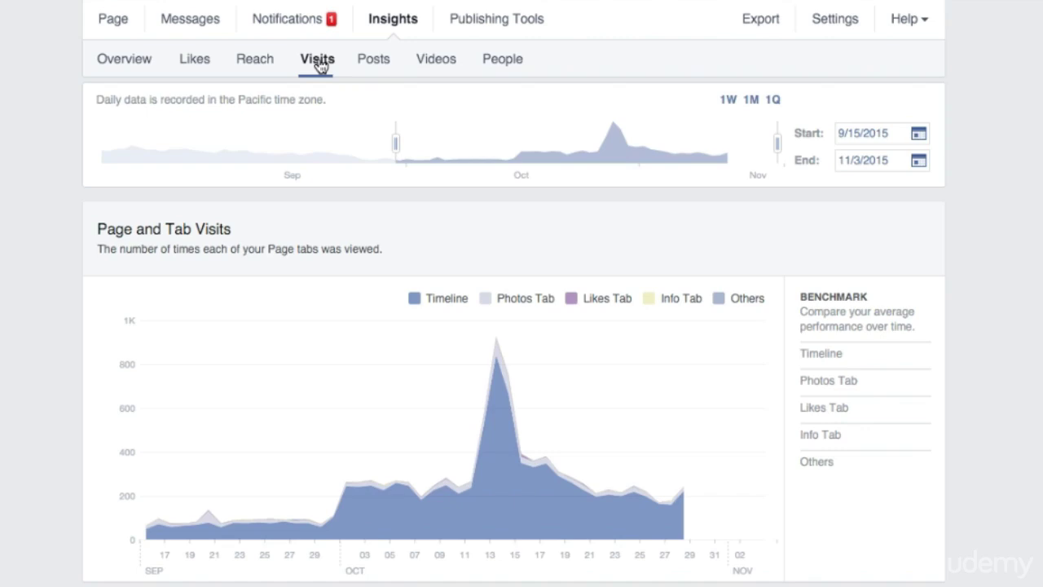
scroll(2, 389, "down", 4)
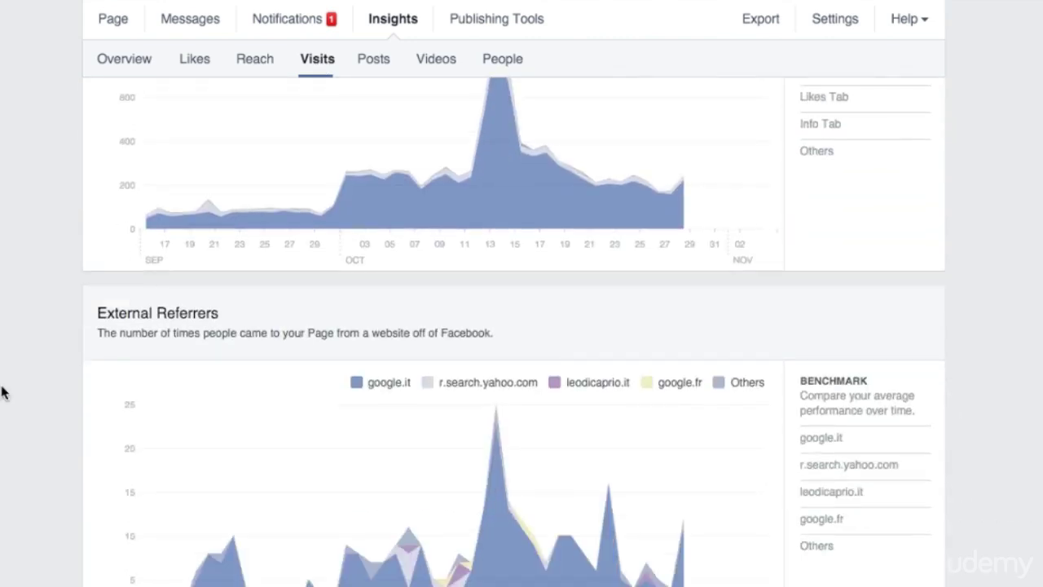
scroll(2, 392, "down", 1)
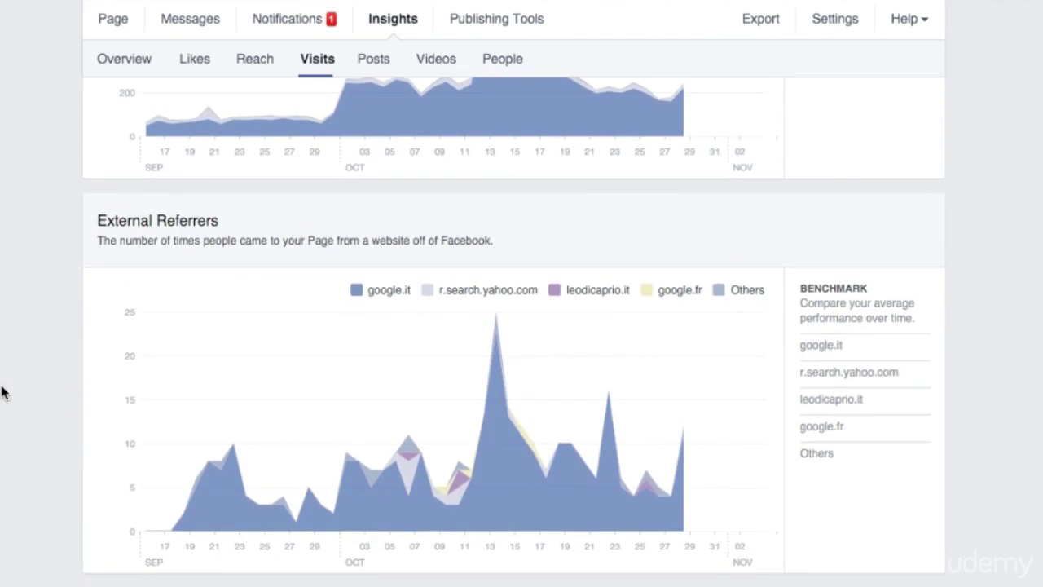
Check the days and times when fans are online and review the list of all published posts
left_click(369, 63)
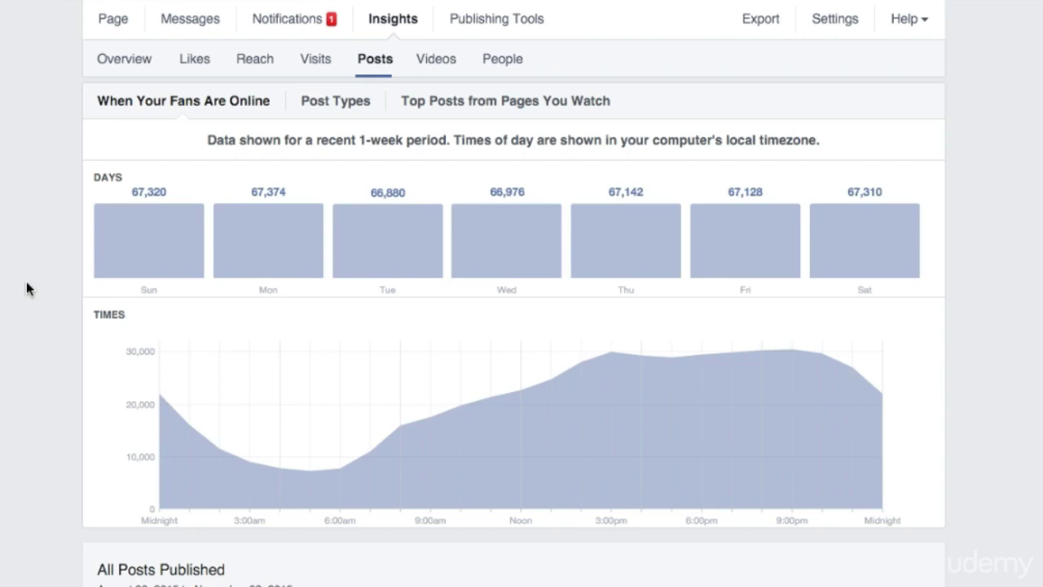
scroll(26, 289, "down", 5)
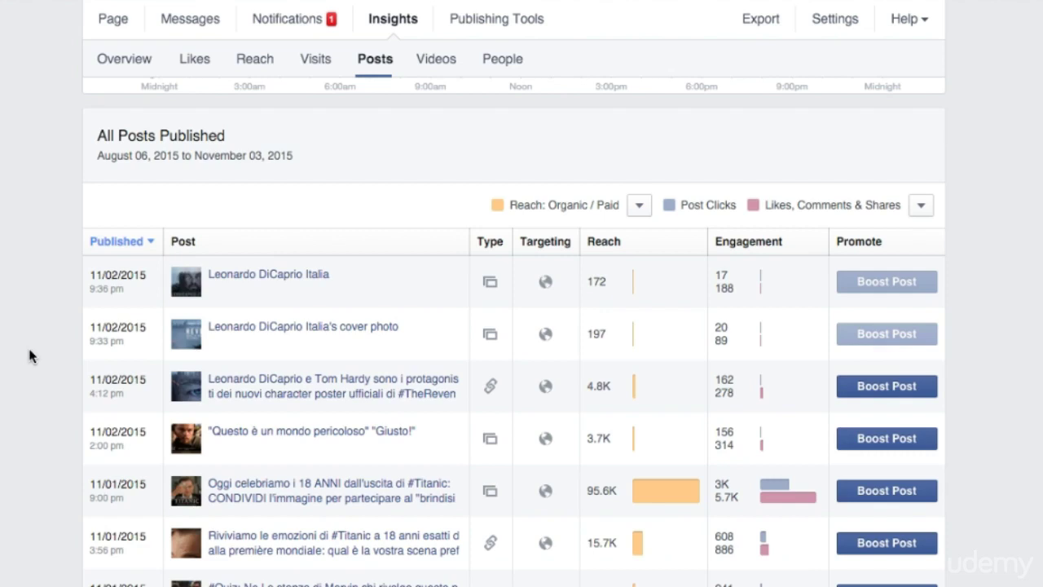
scroll(33, 357, "down", 1)
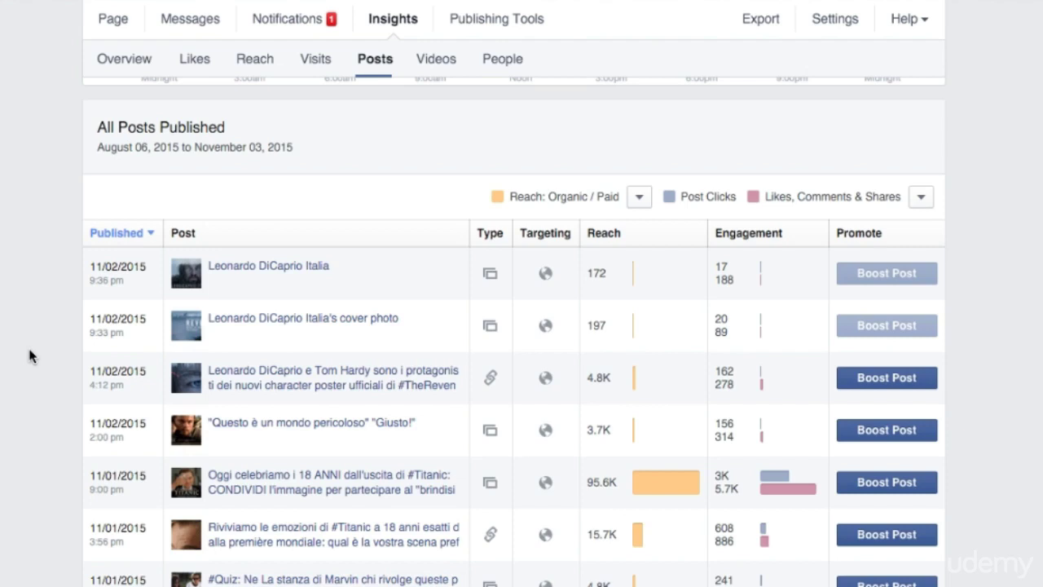
scroll(30, 357, "up", 10)
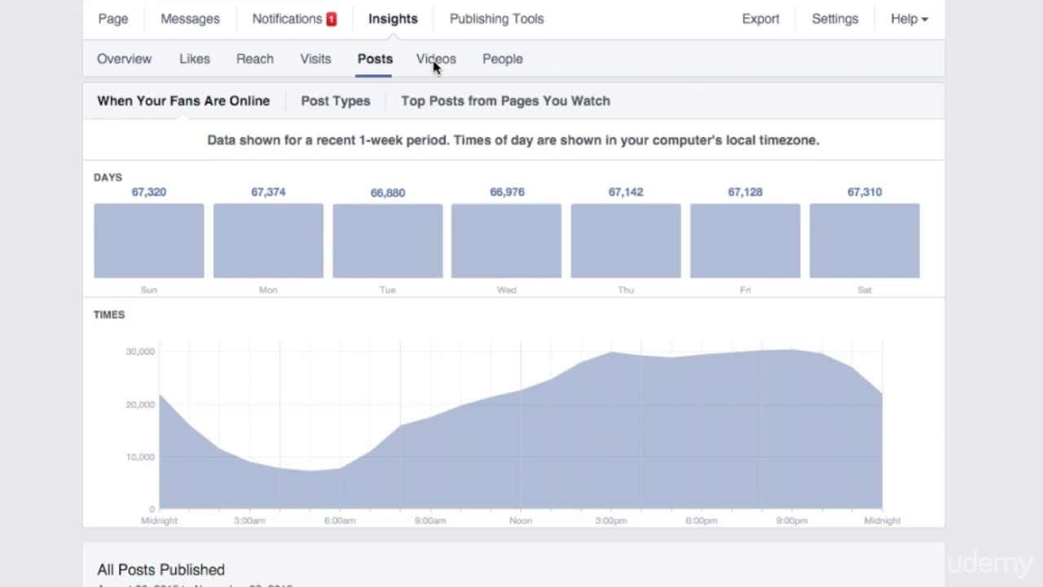
Review the video views, then the audience demographics for the Page's fans and the people engaged
left_click(434, 65)
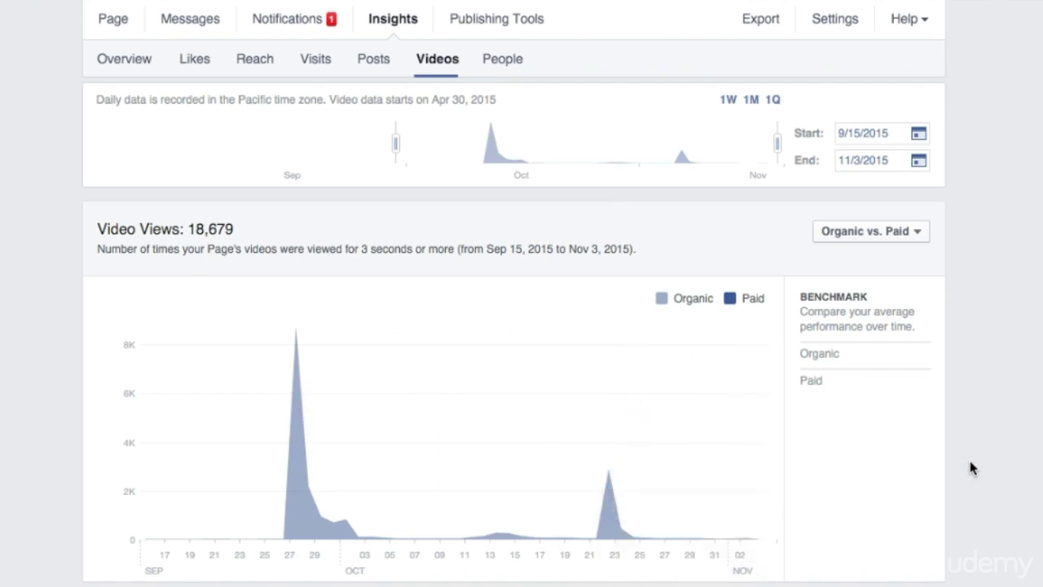
left_click(502, 59)
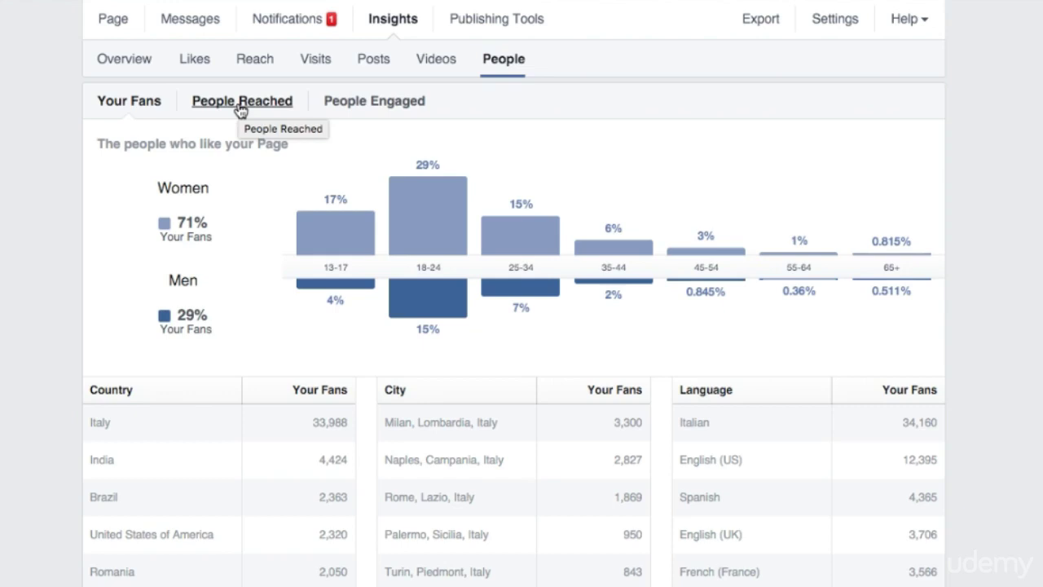
left_click(361, 114)
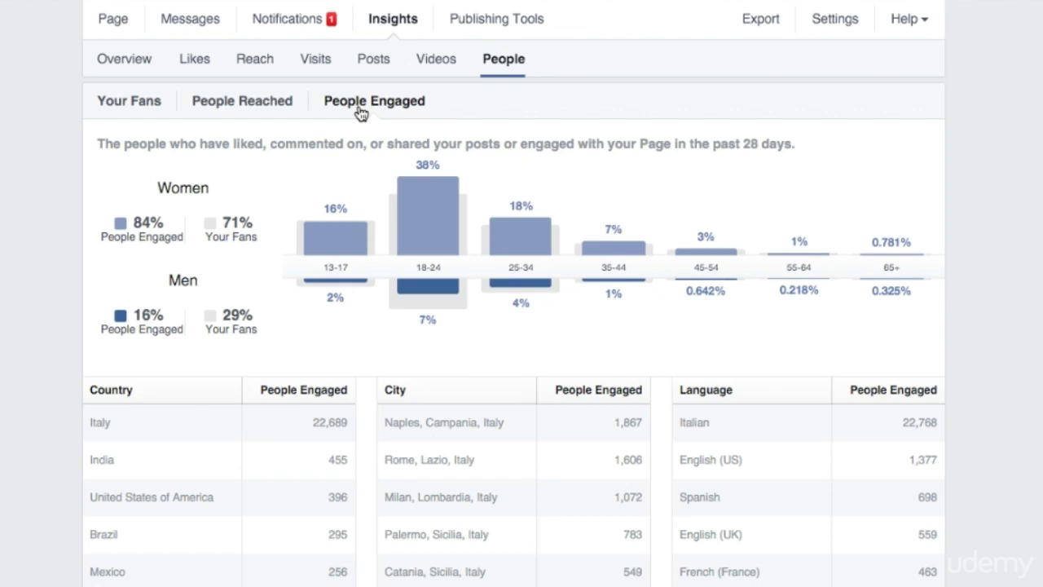
Open the export options for the Page's Insights data
left_click(756, 25)
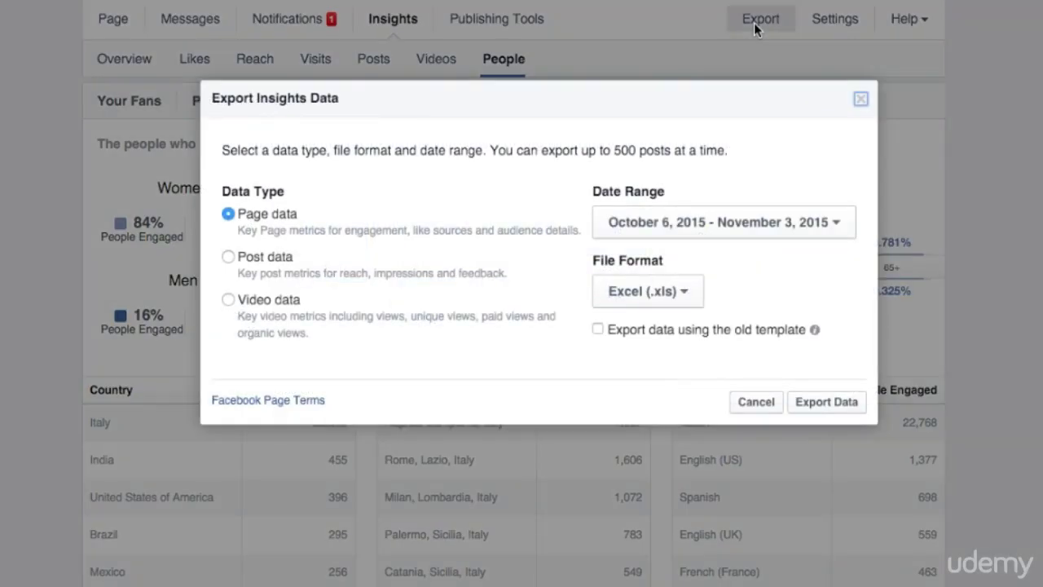